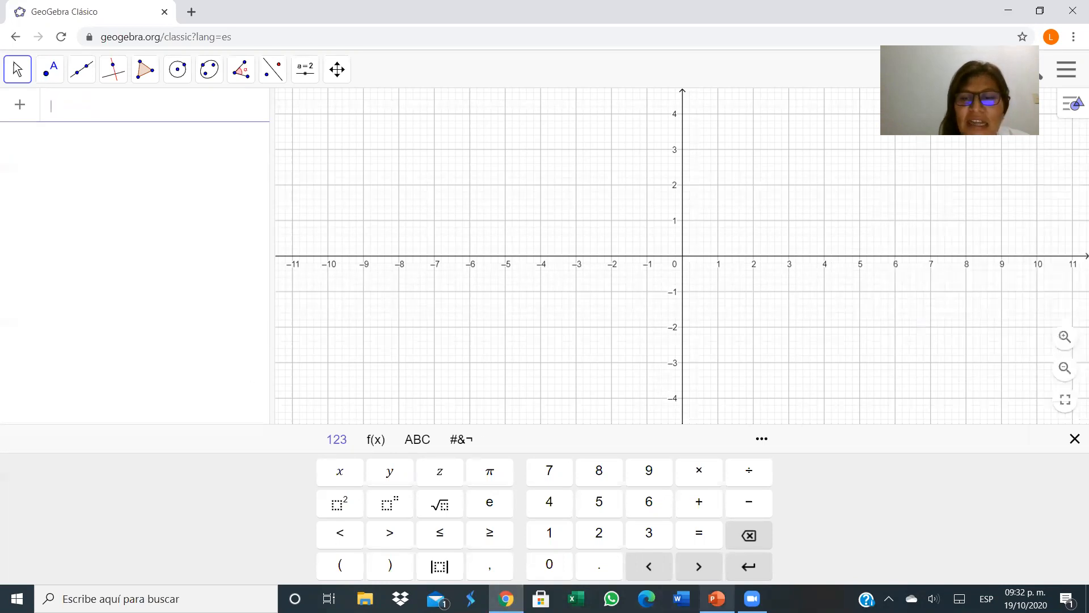
Switch to the presentation to review the vector-function slide, then return to GeoGebra.
click(717, 599)
click(98, 278)
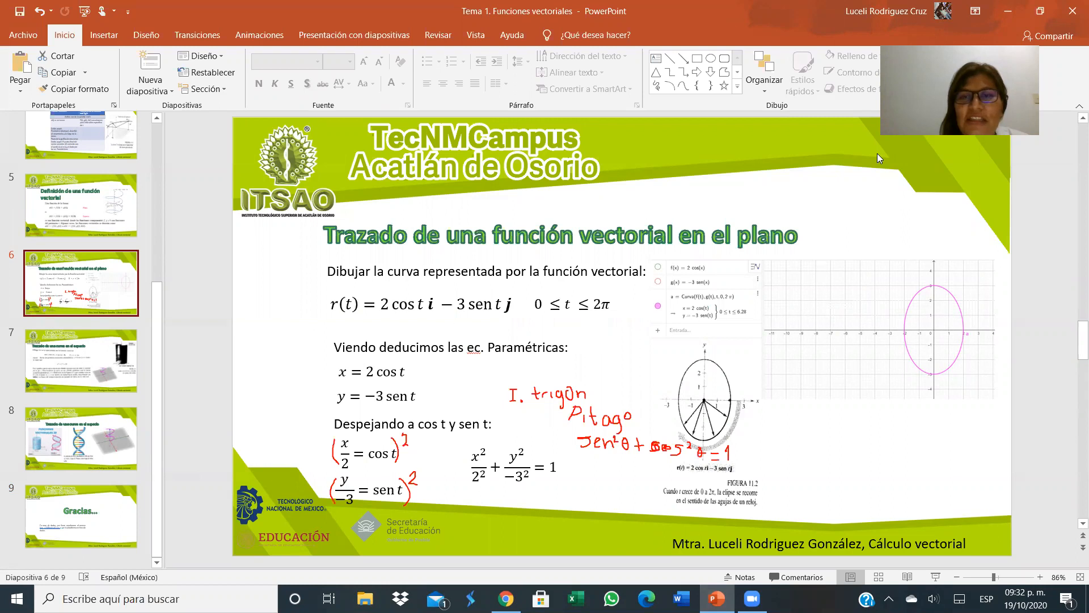
click(1009, 10)
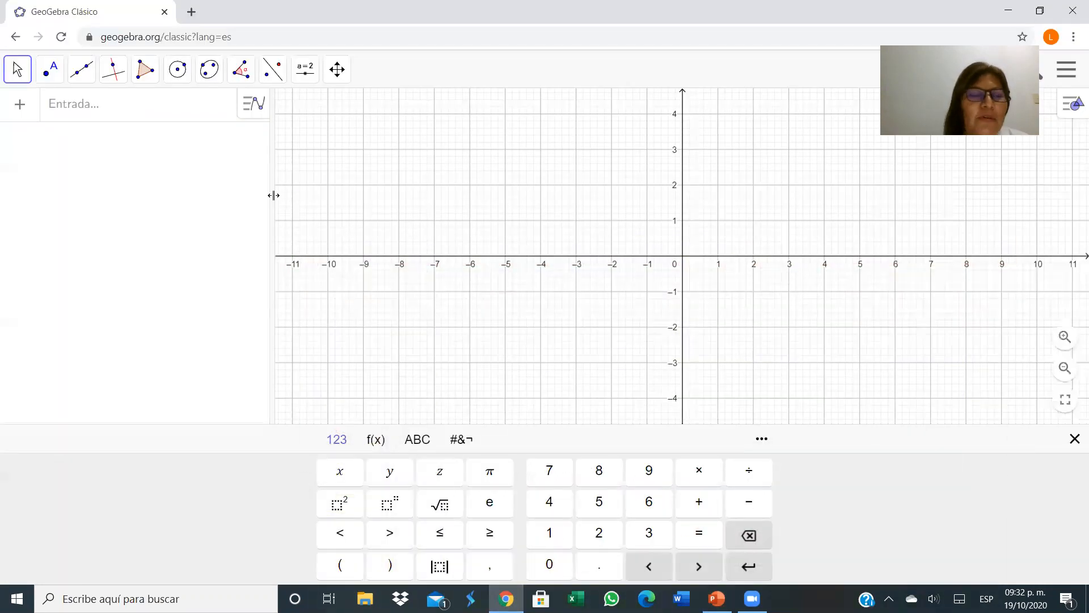
Define the function f(x) = 2 cos(x) in the algebra input.
click(94, 106)
text(2)
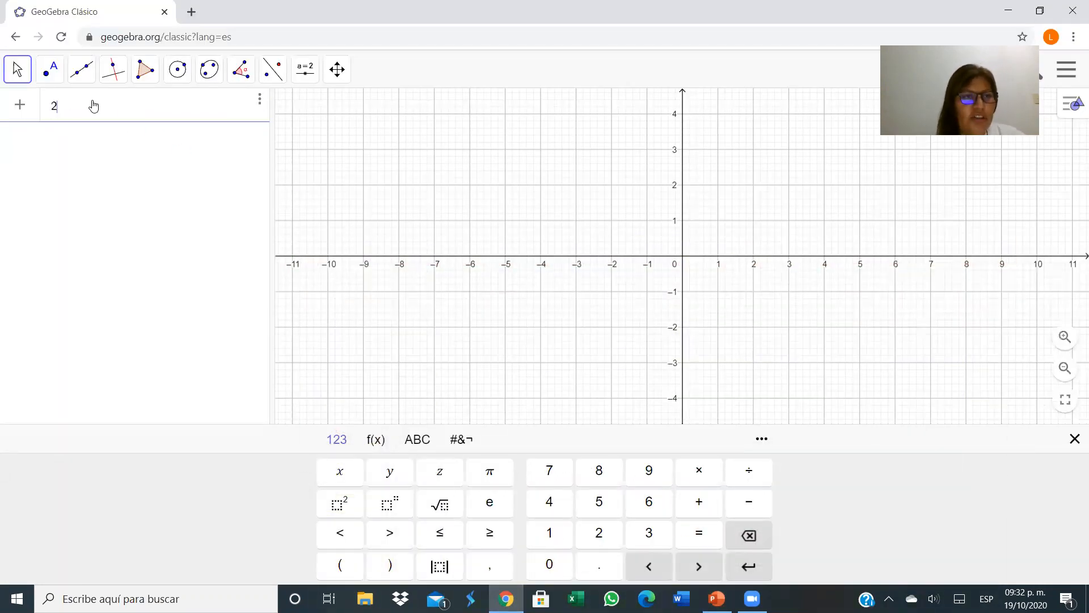
key(BackSpace)
text(f(x) )
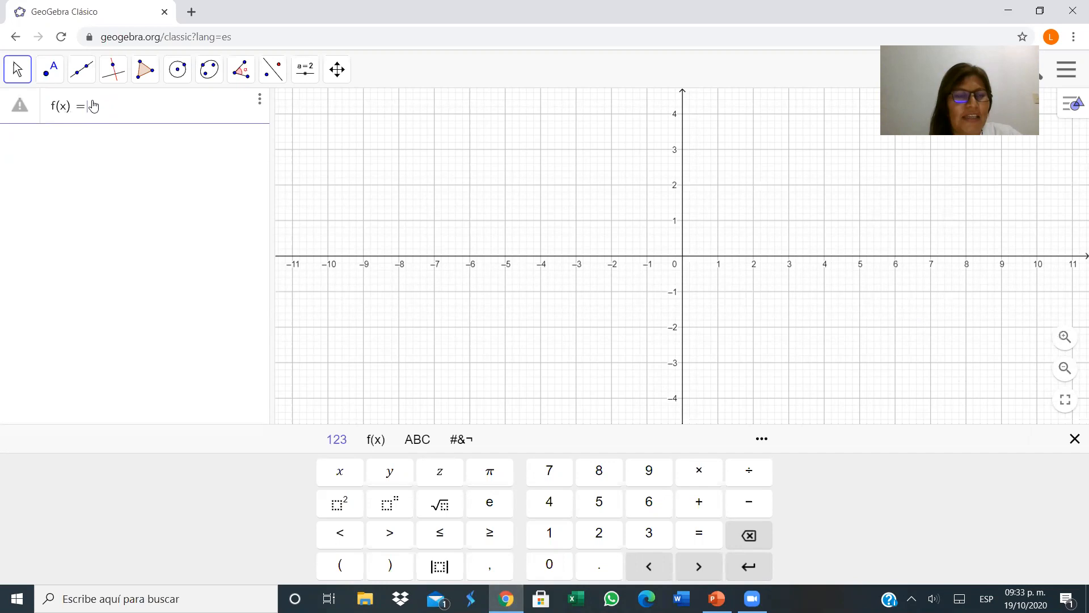
text(= 2cos()
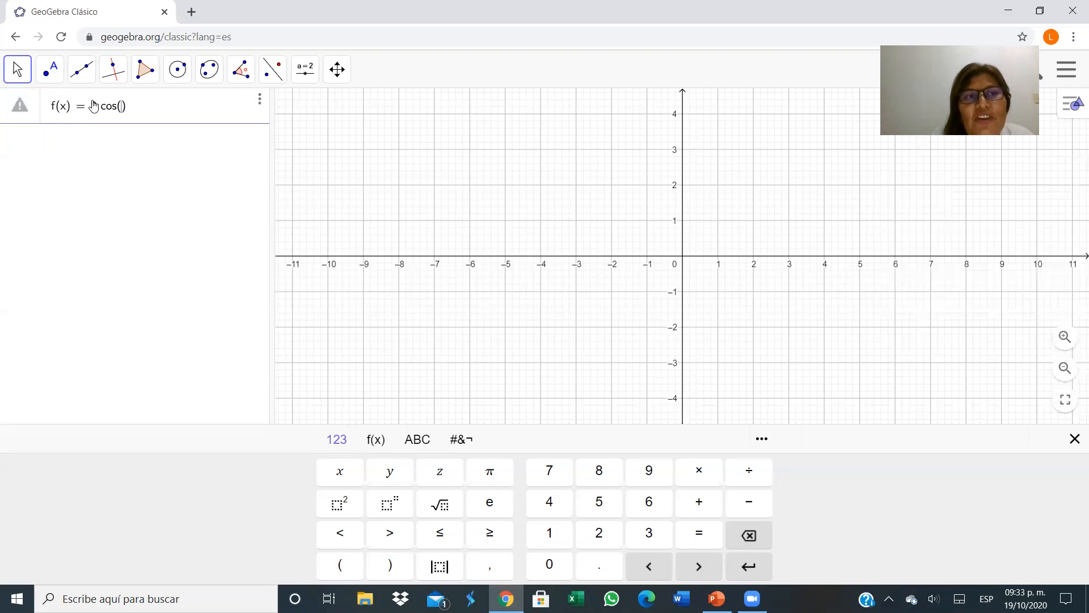
text(x)
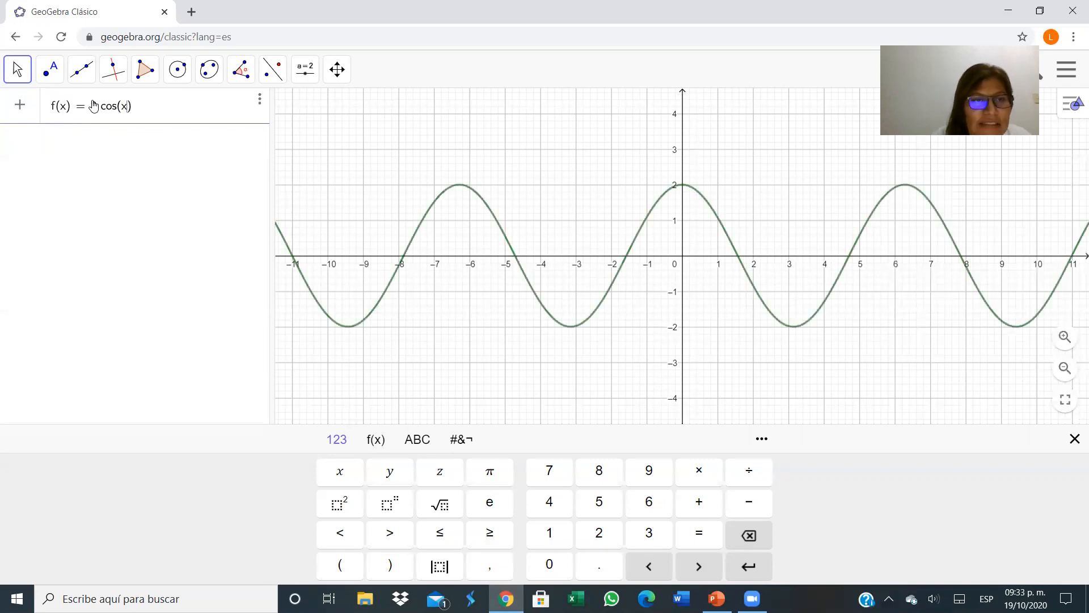
key(Return)
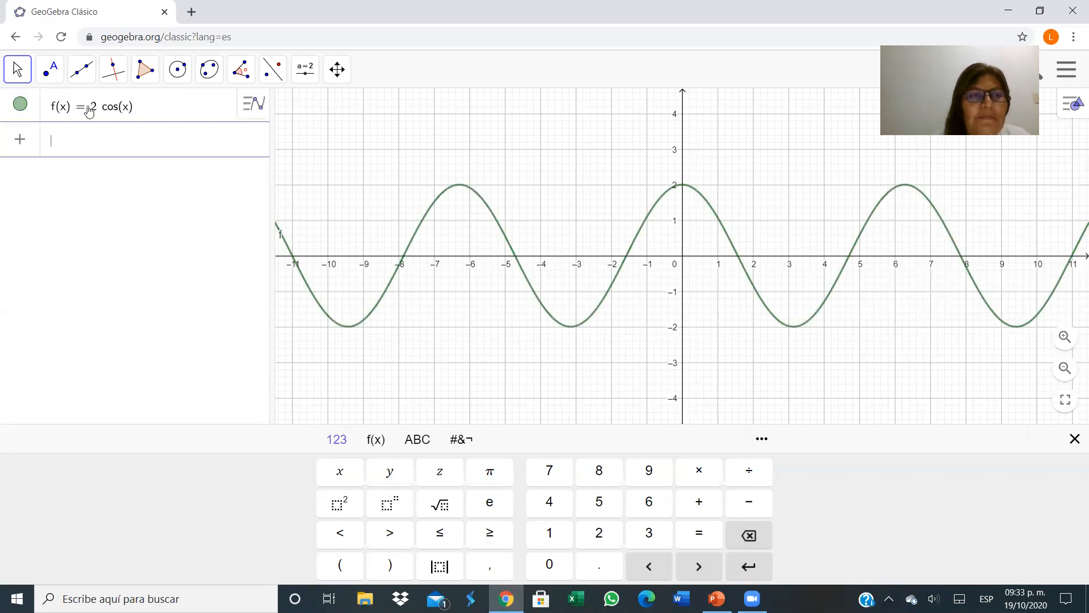
Check the slide again, then define the function g(x) = -3 sen(x) in the algebra input.
click(716, 599)
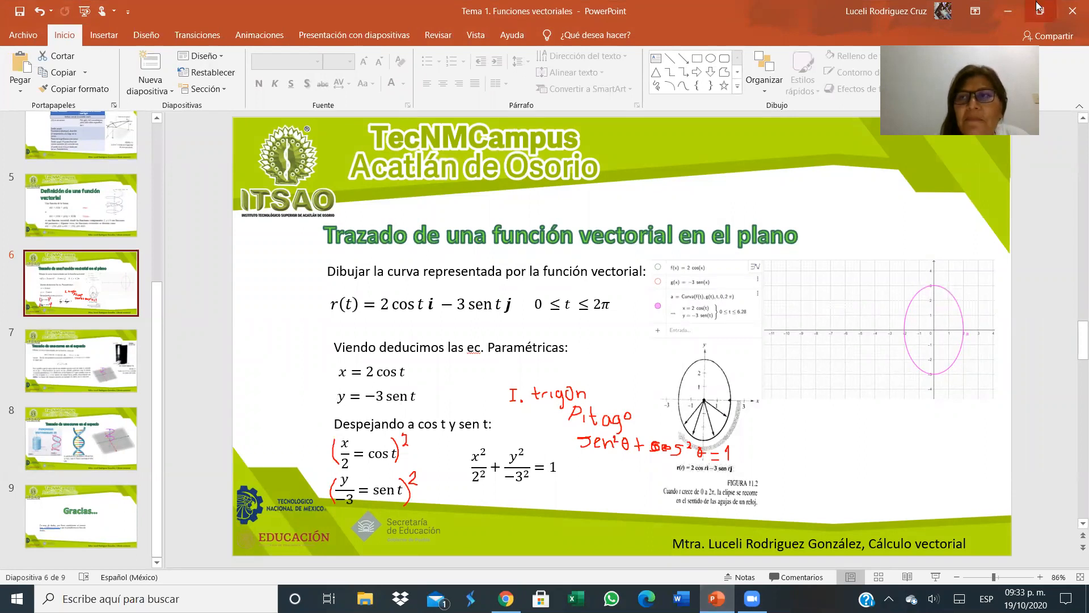
click(1008, 11)
click(82, 145)
text(g)
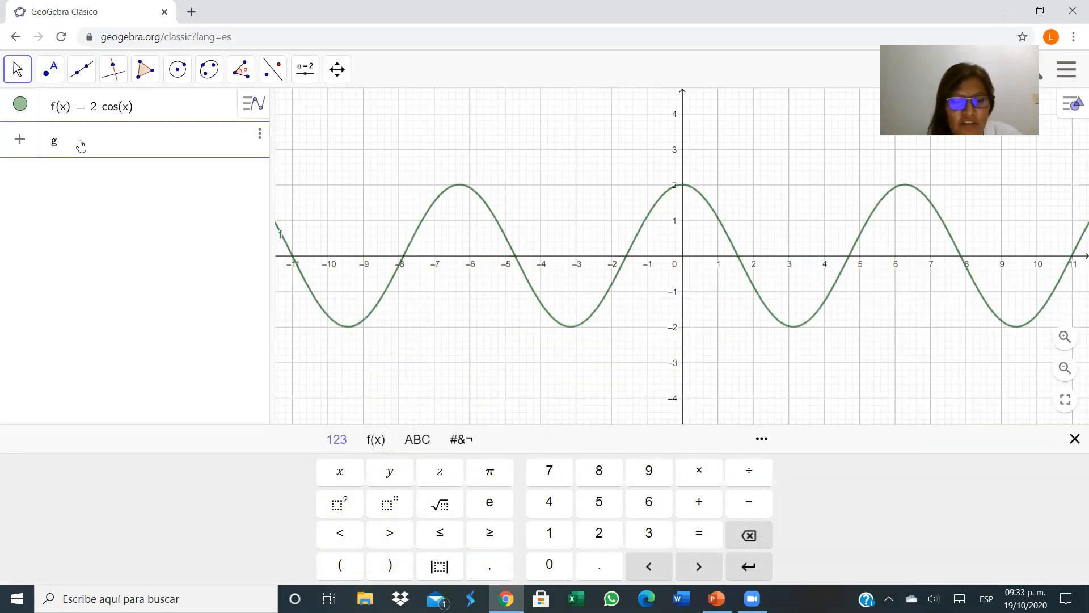
text((x)
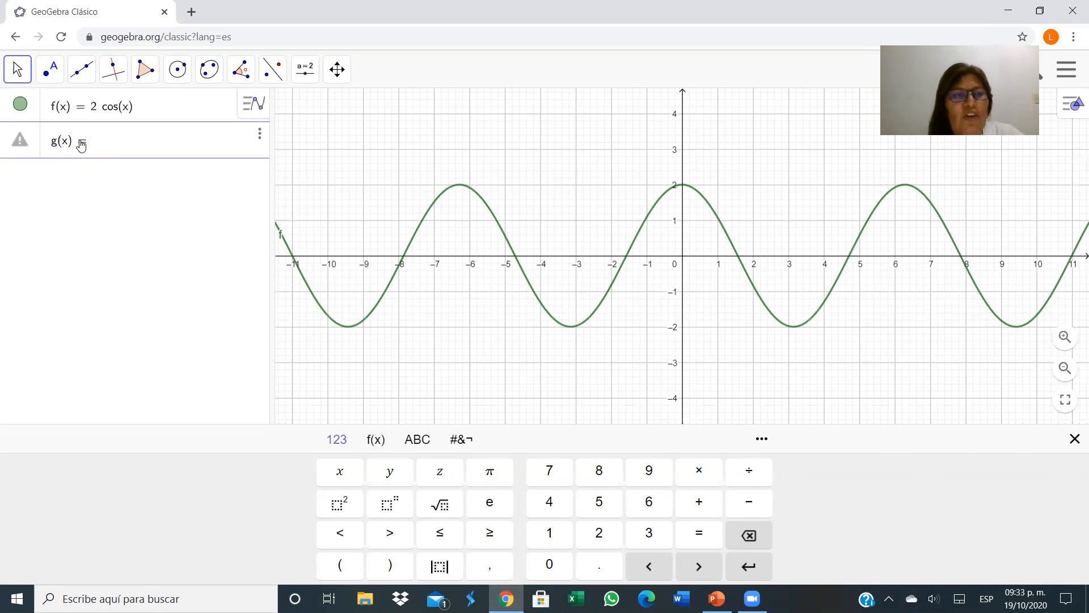
text(=-3se)
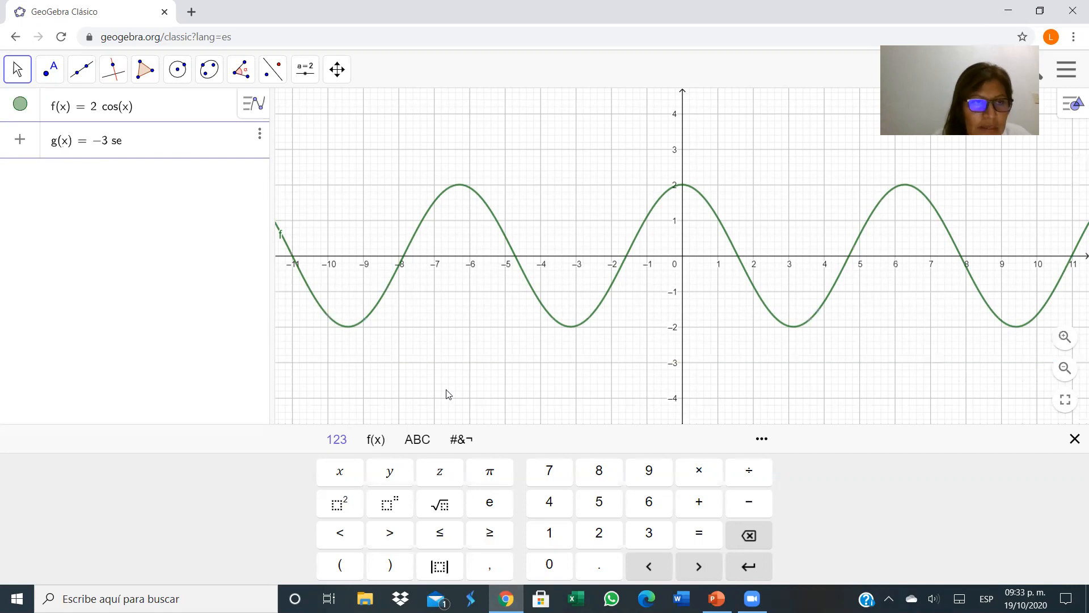
text(n(x)
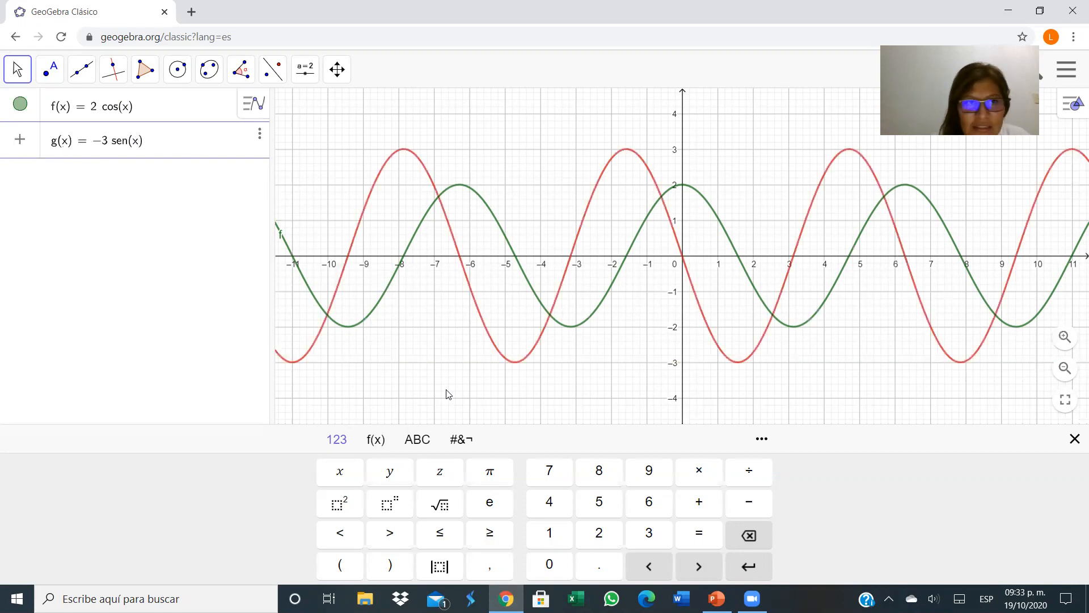
key(Return)
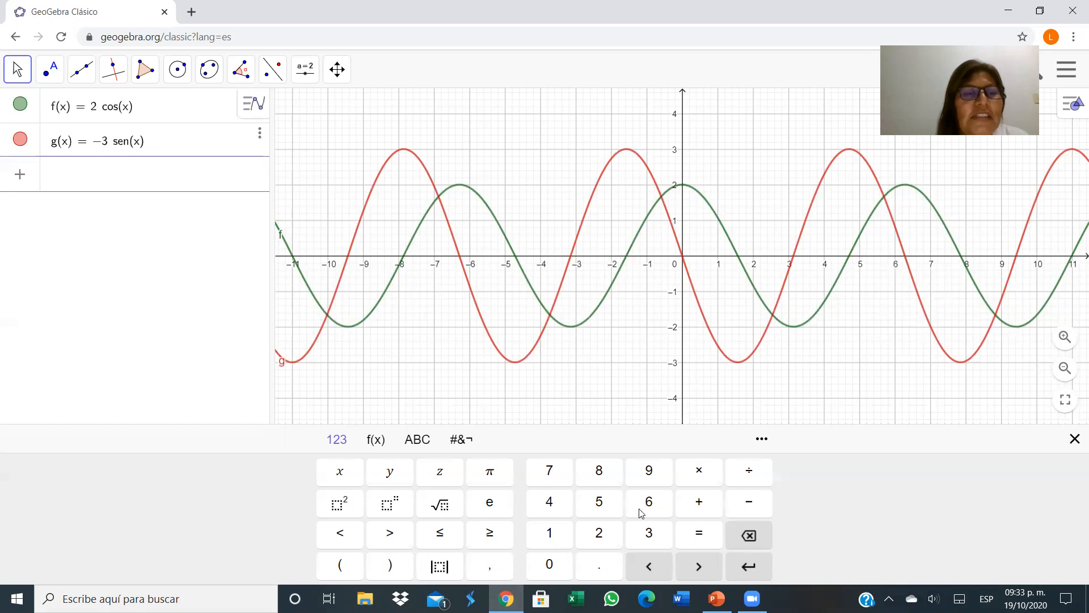
Start the Curva command with two expressions, parameter and range, and enter f(t) and g(t) as the expressions.
text(curva)
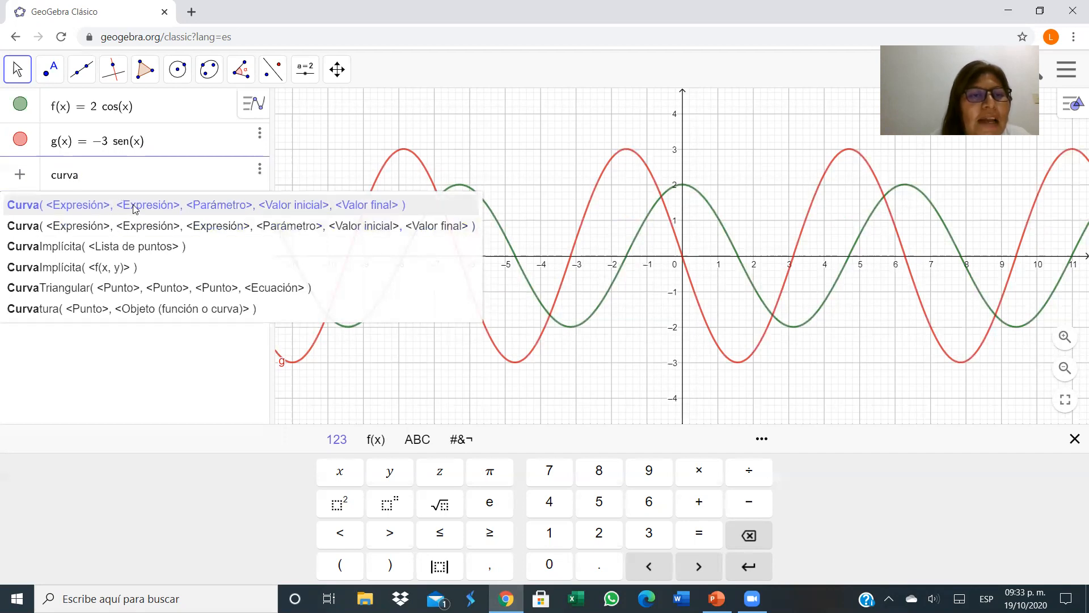
click(52, 214)
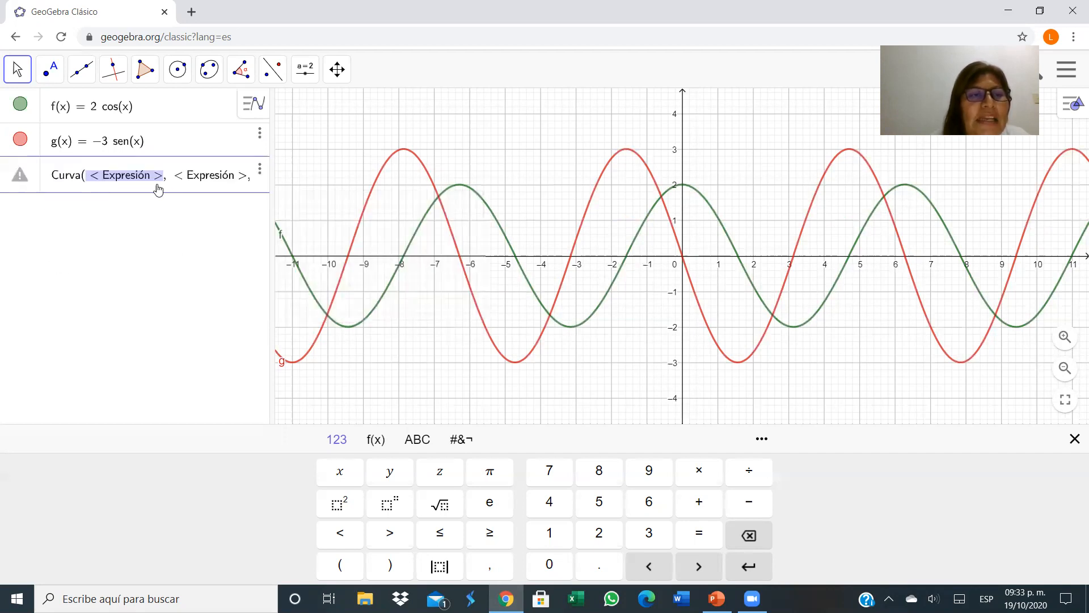
click(112, 253)
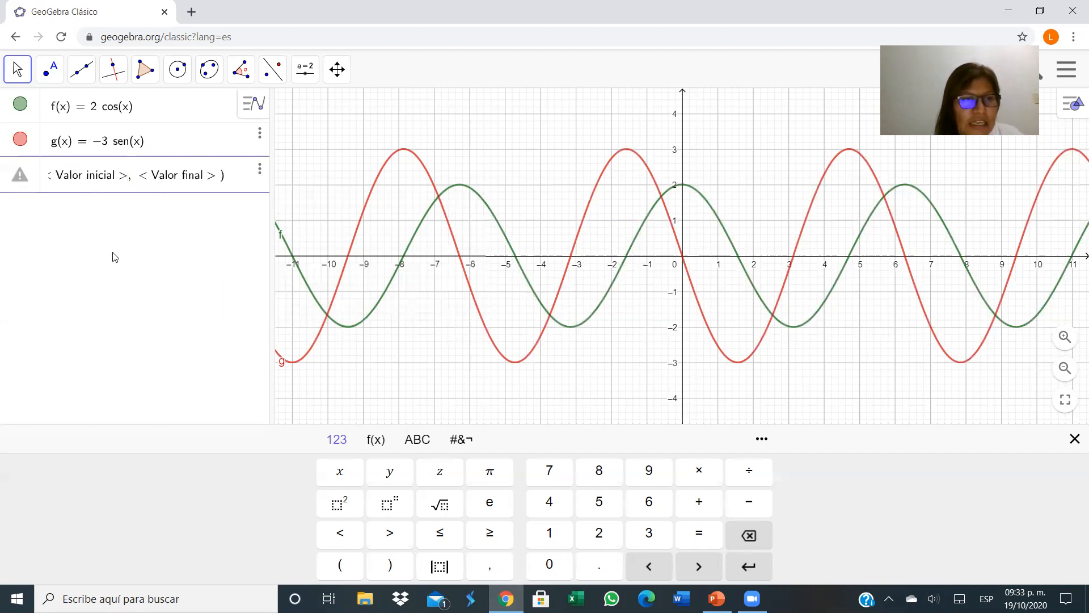
text(f()
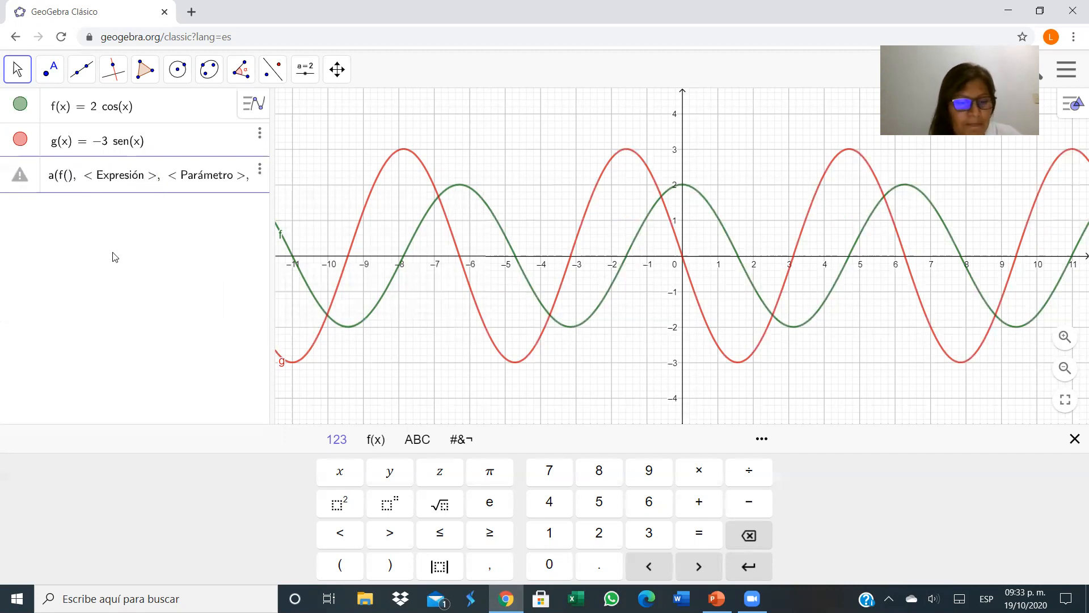
text(t)
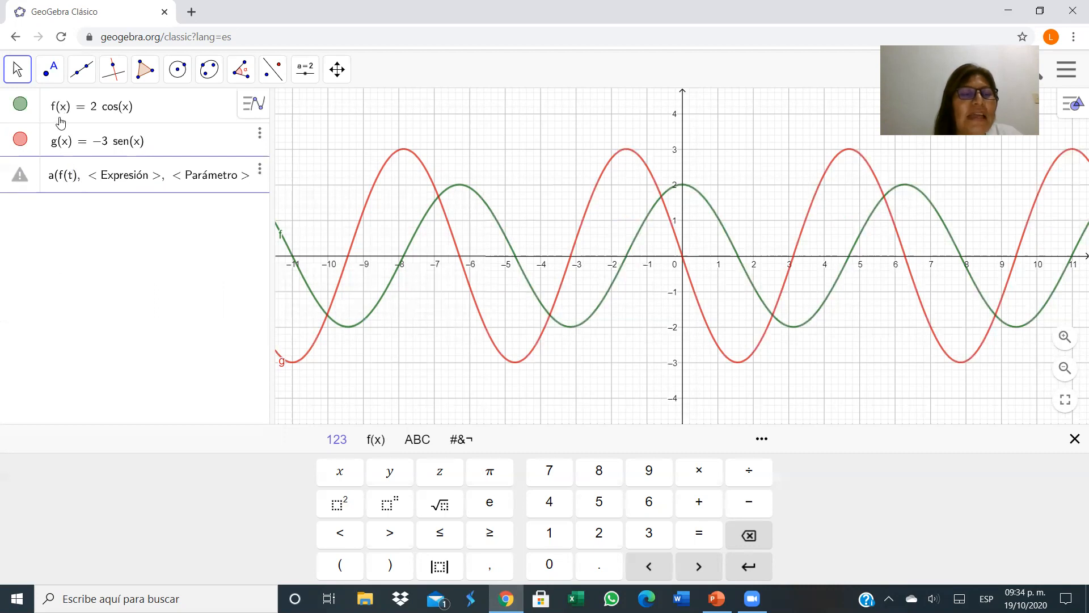
click(85, 170)
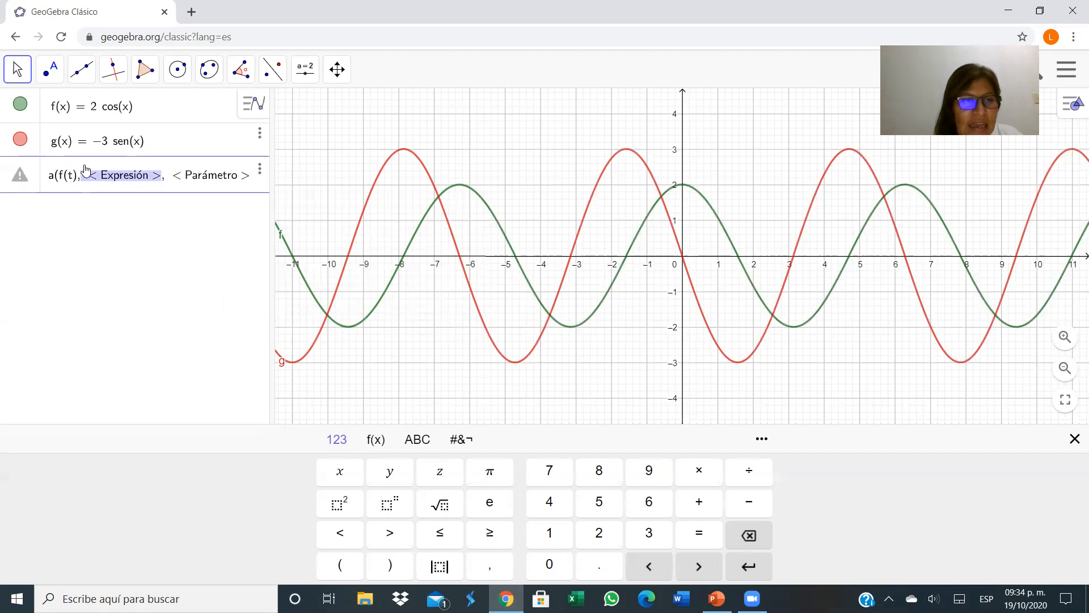
text(g)
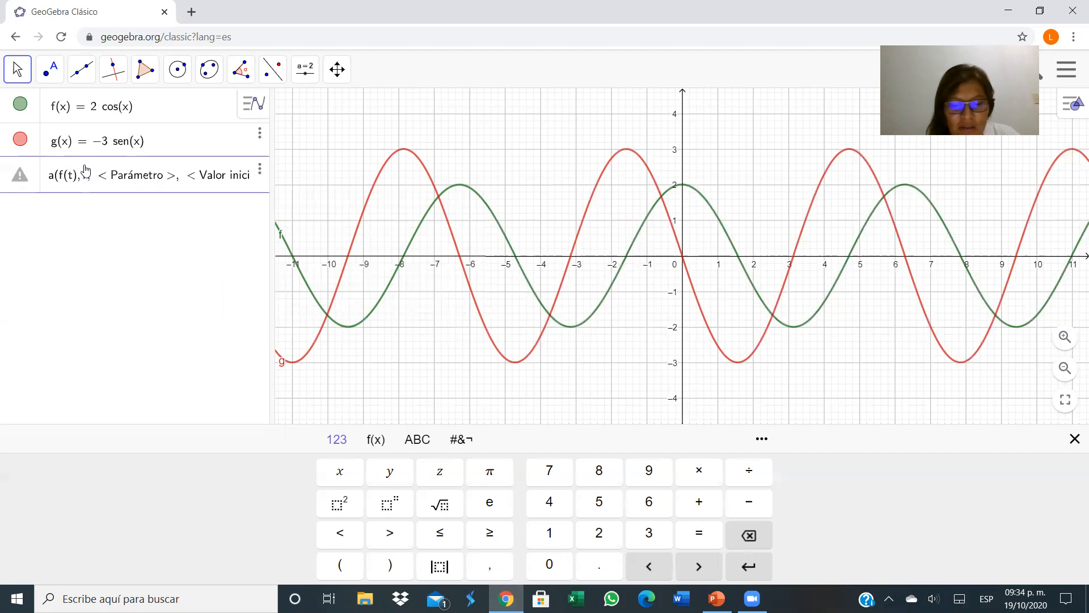
text(()
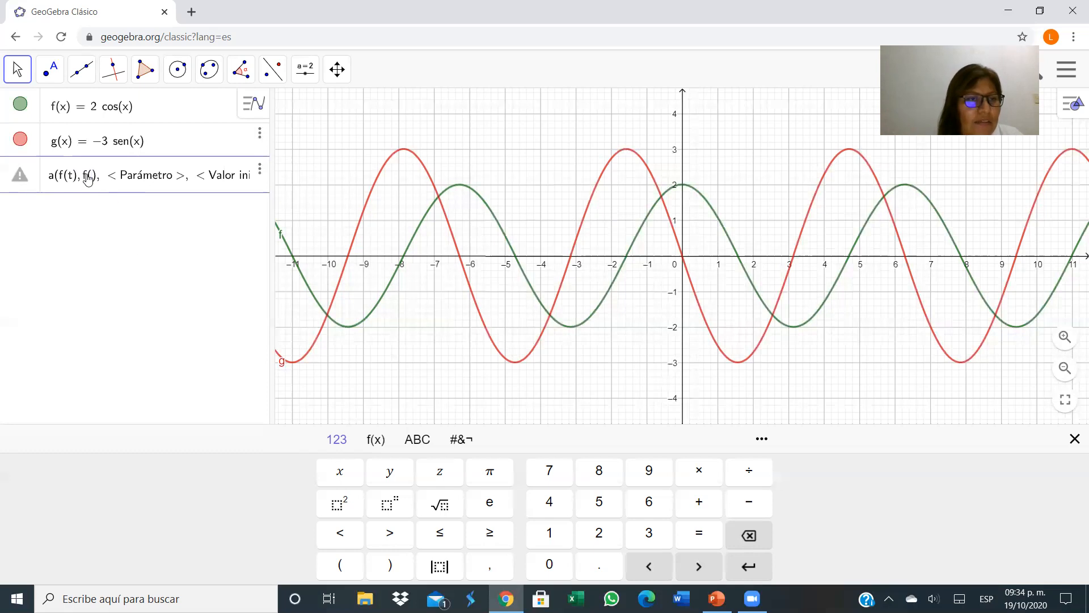
text(t)
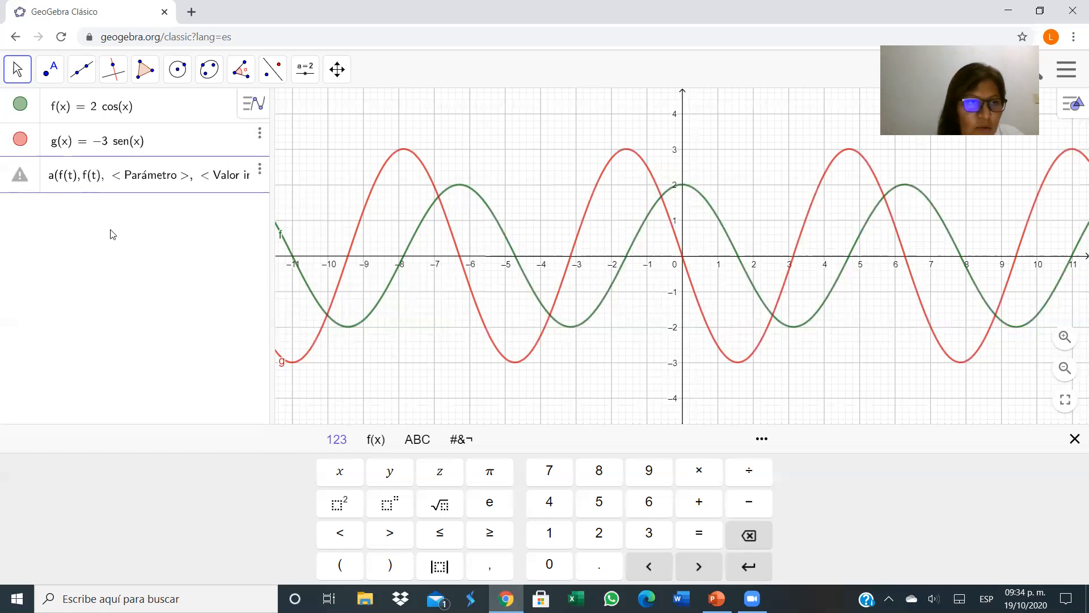
key(BackSpace)
text(g)
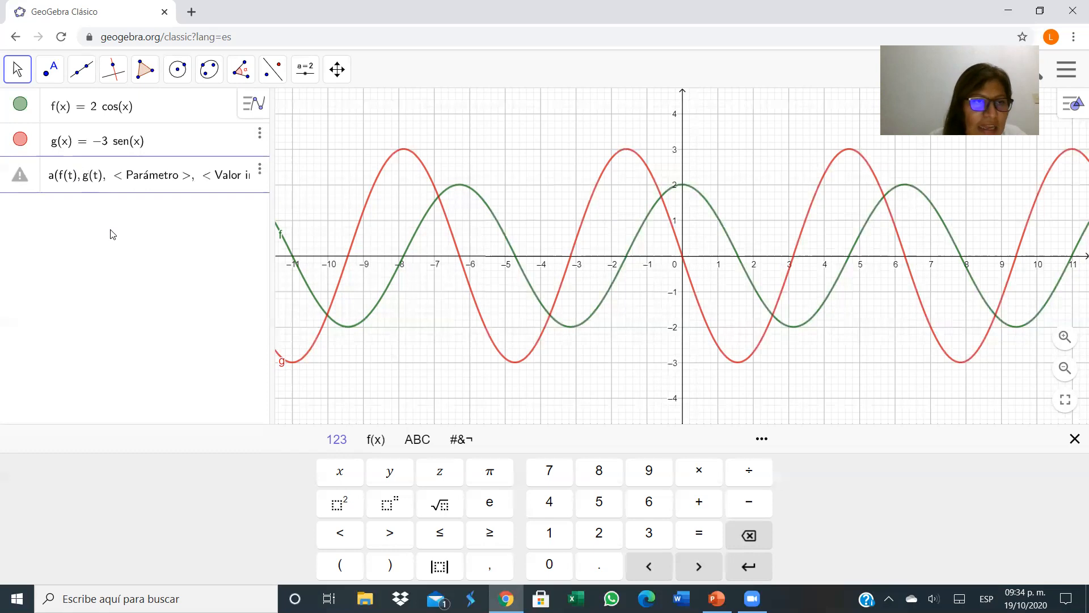
key(Tab)
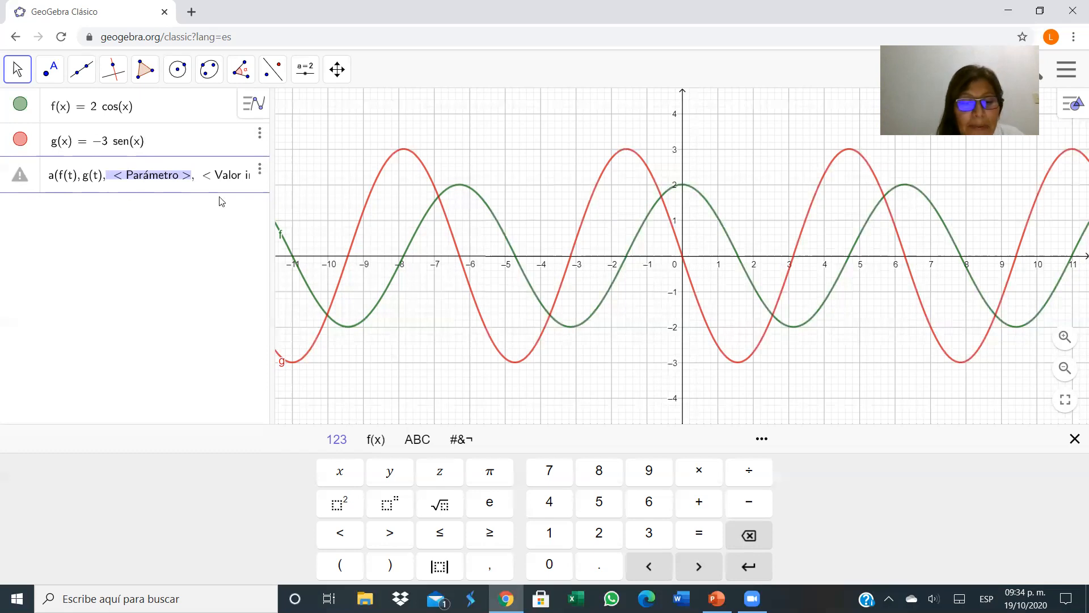
Set the curve's parameter to t with a range from 0 to 2π to plot it.
text(t)
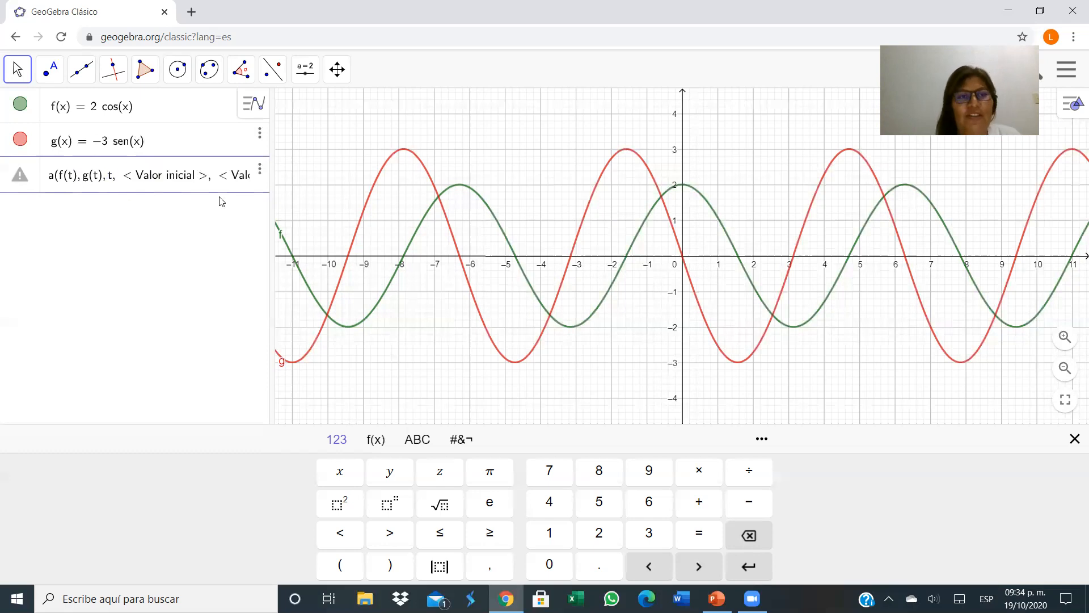
key(Tab)
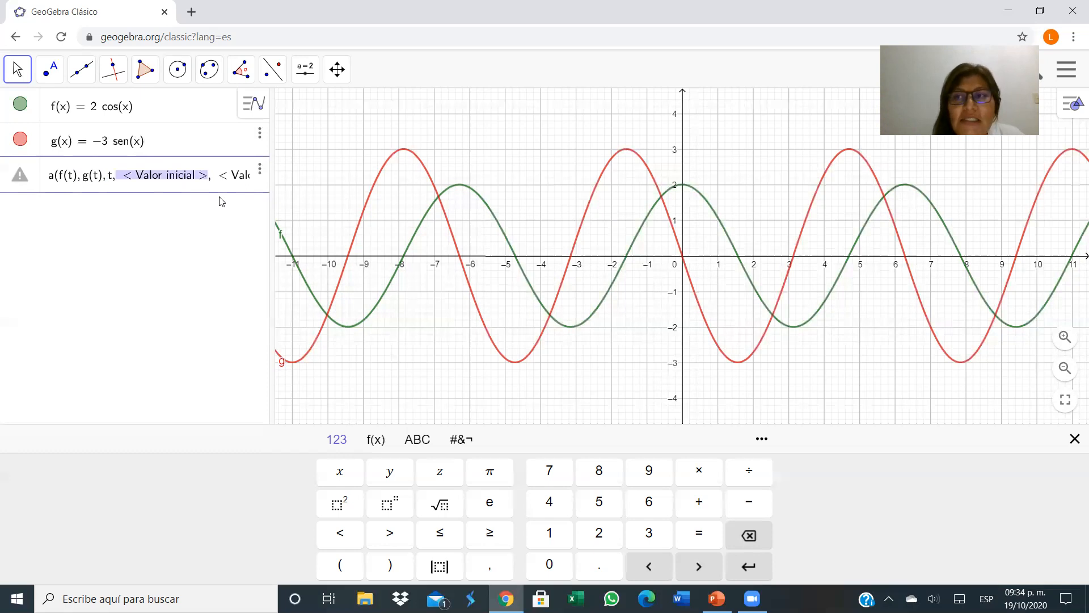
text(0,)
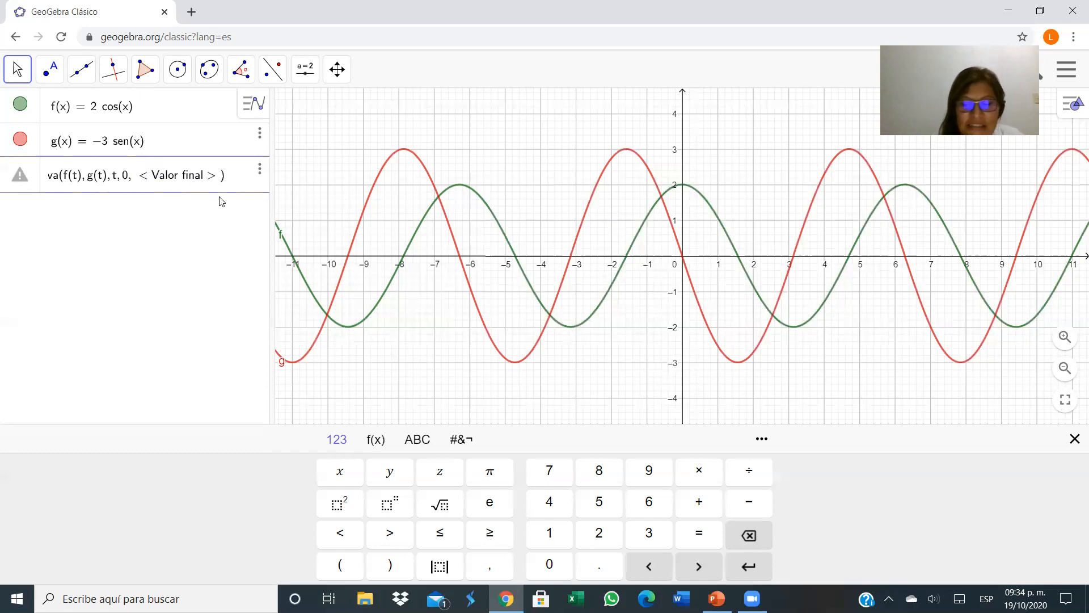
key(Tab)
text(2)
key(Return)
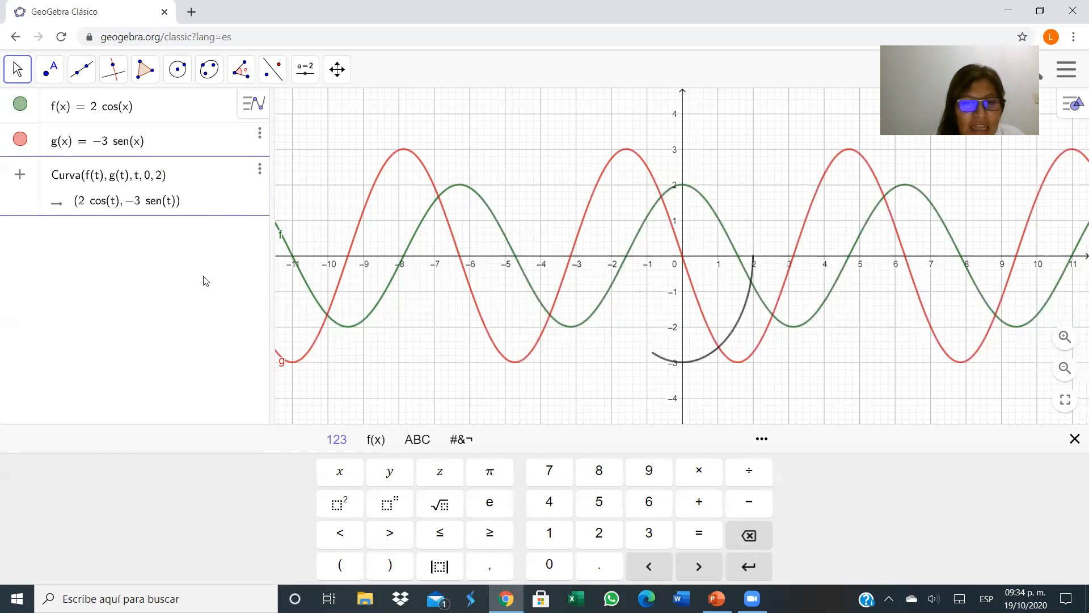
click(499, 483)
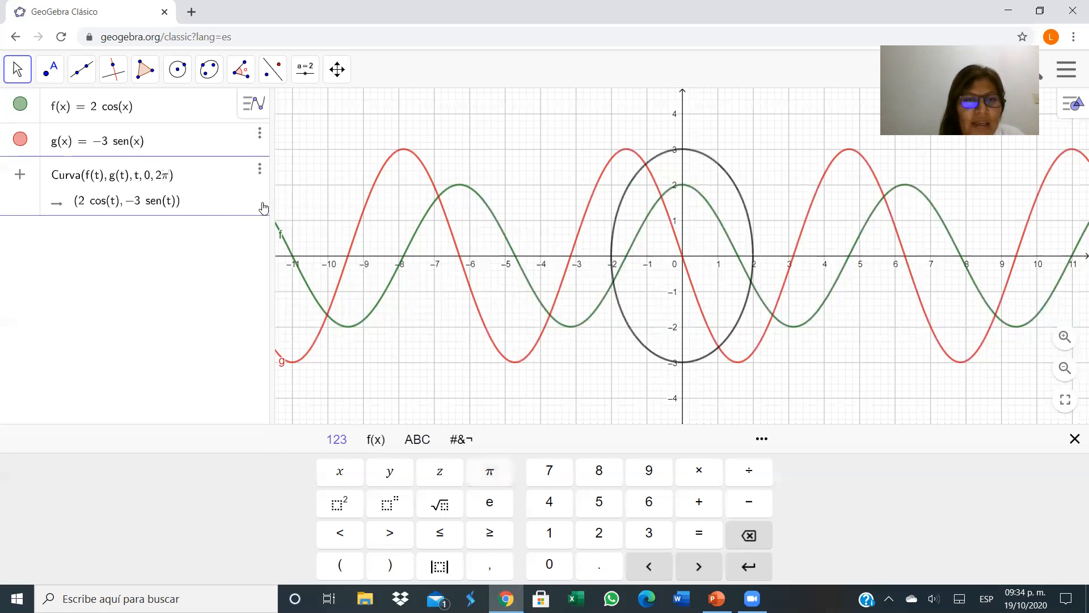
key(Return)
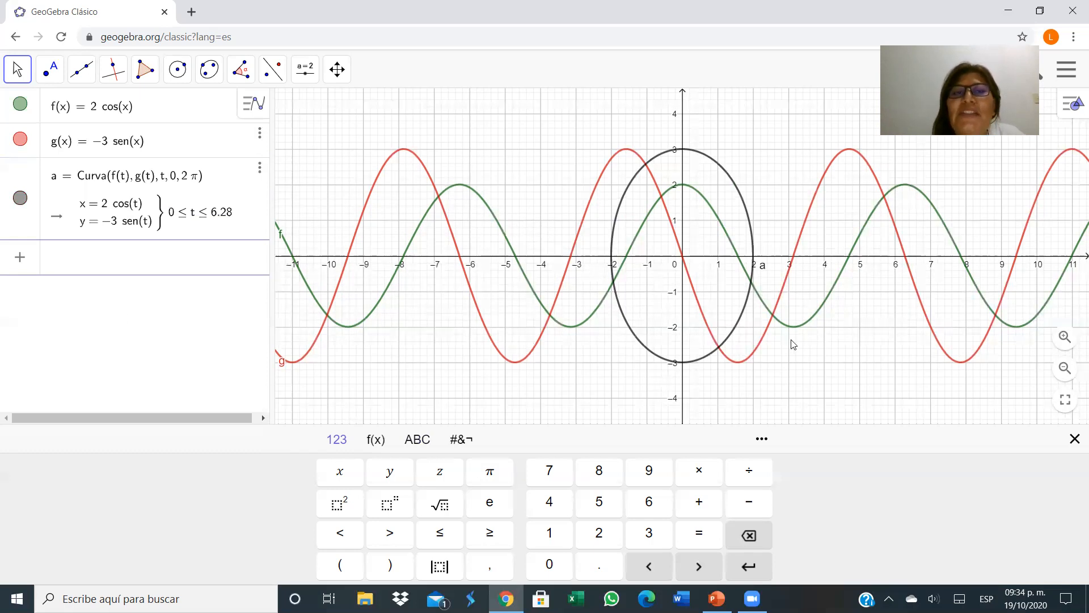
Hide the graphs of f and g.
click(21, 140)
click(19, 105)
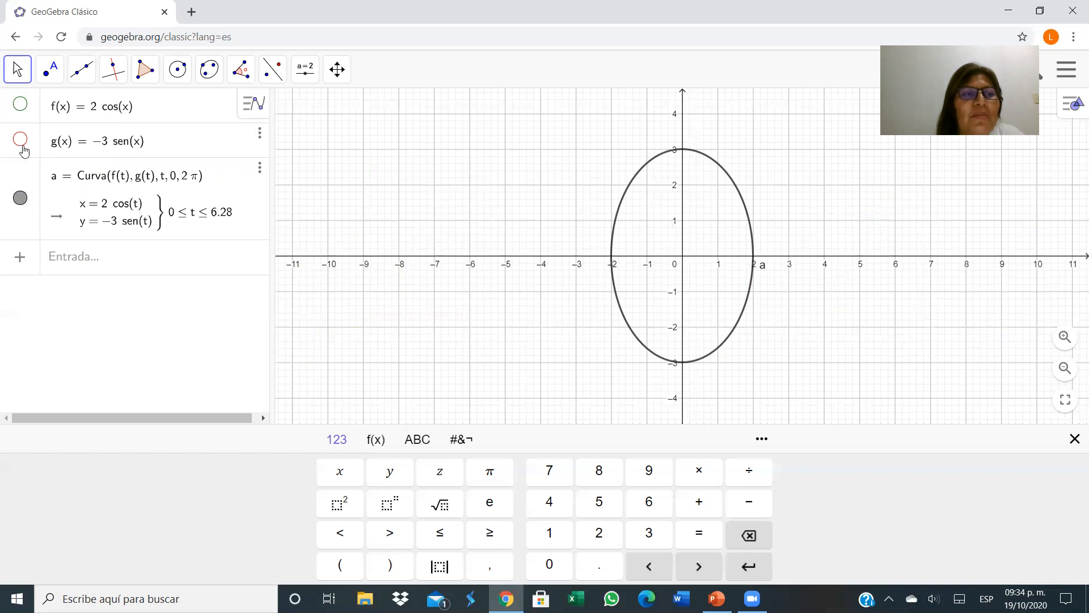
Change the curve's colour to magenta (255, 0, 255) in its properties.
click(629, 184)
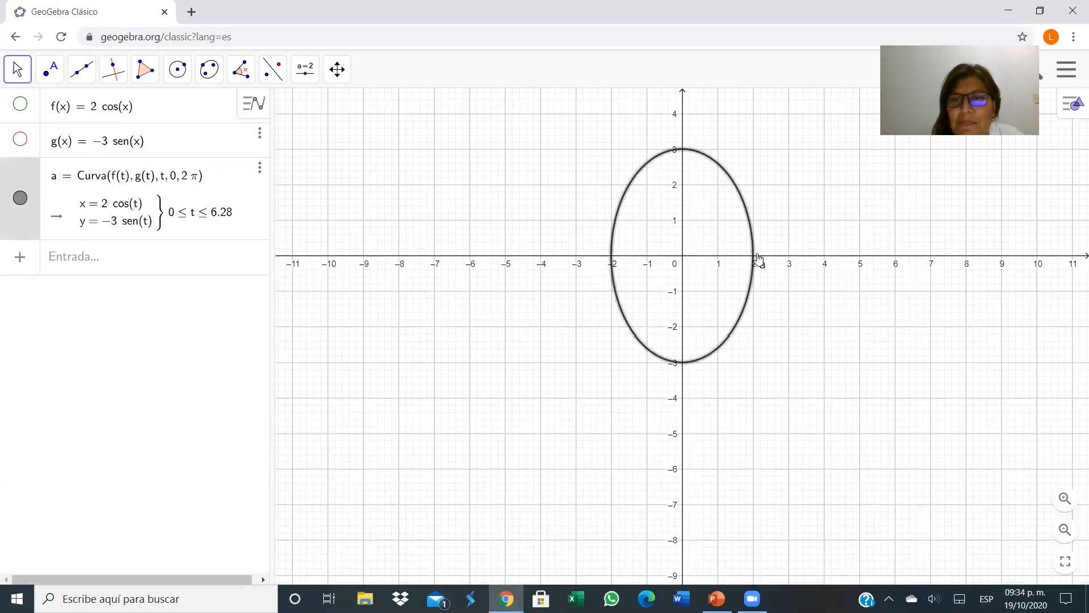
right_click(752, 245)
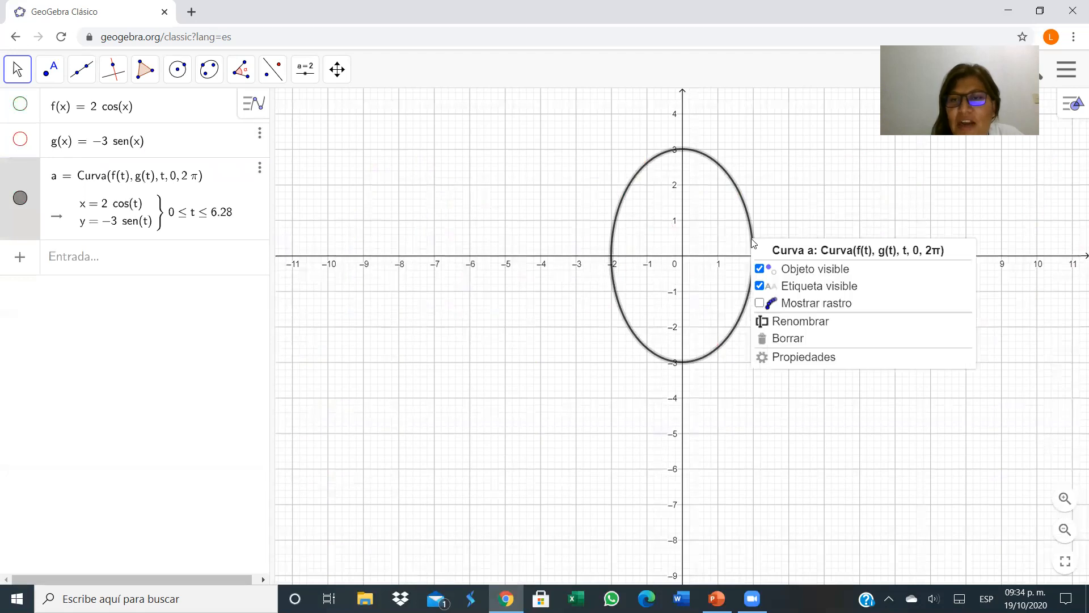
click(773, 358)
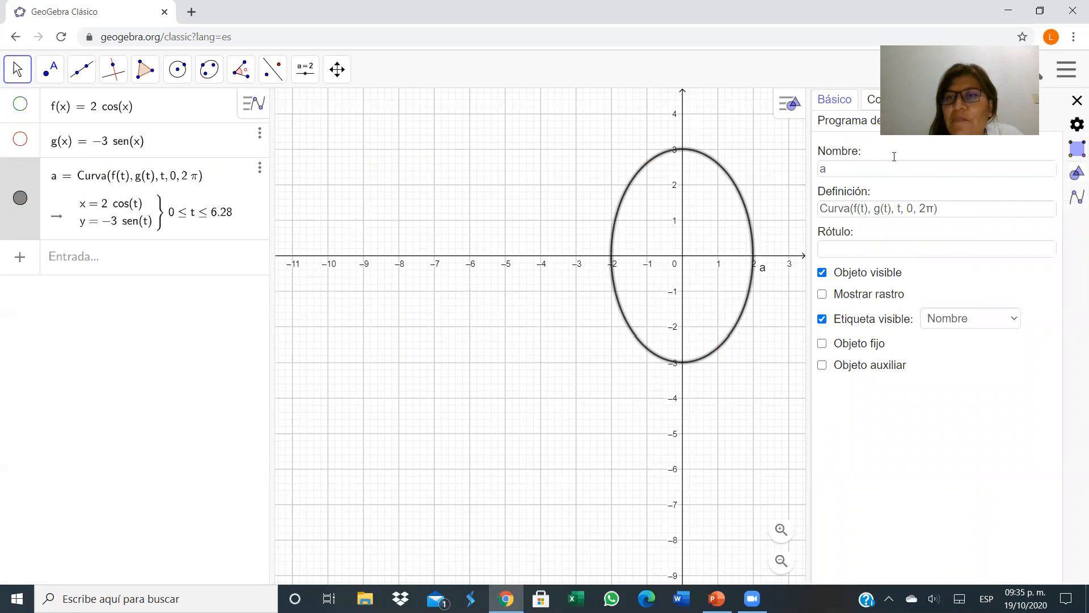
click(877, 99)
click(844, 259)
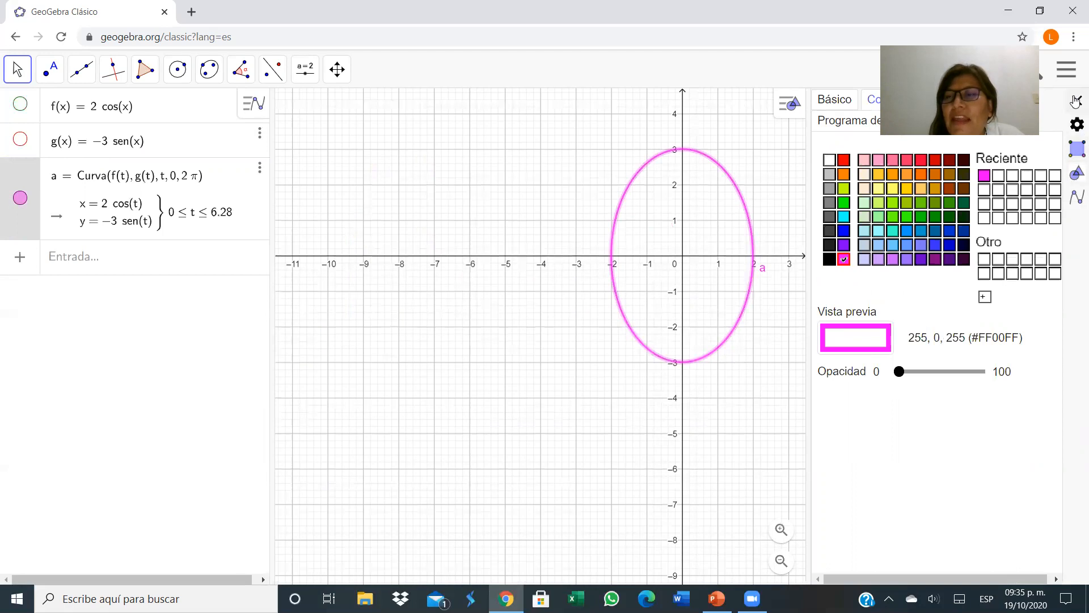
click(1076, 101)
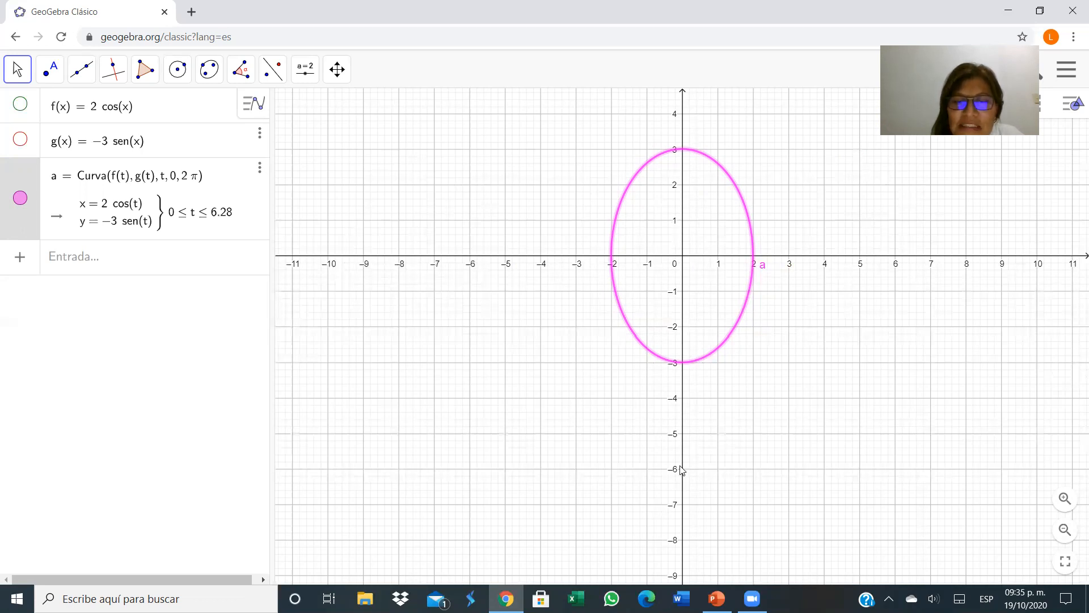
Switch to the presentation and start the slideshow.
click(514, 600)
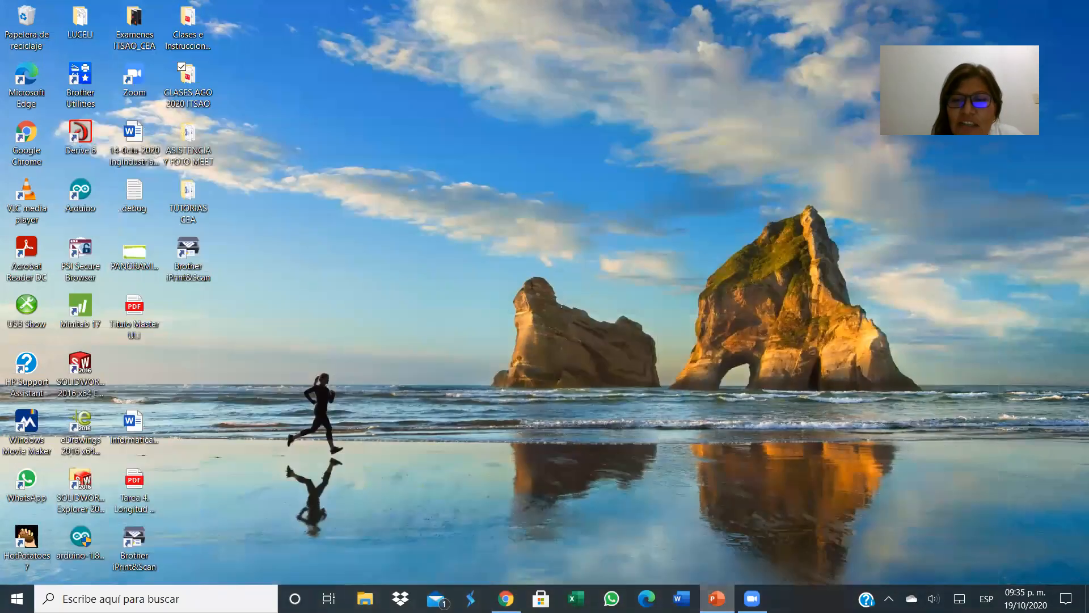
click(717, 599)
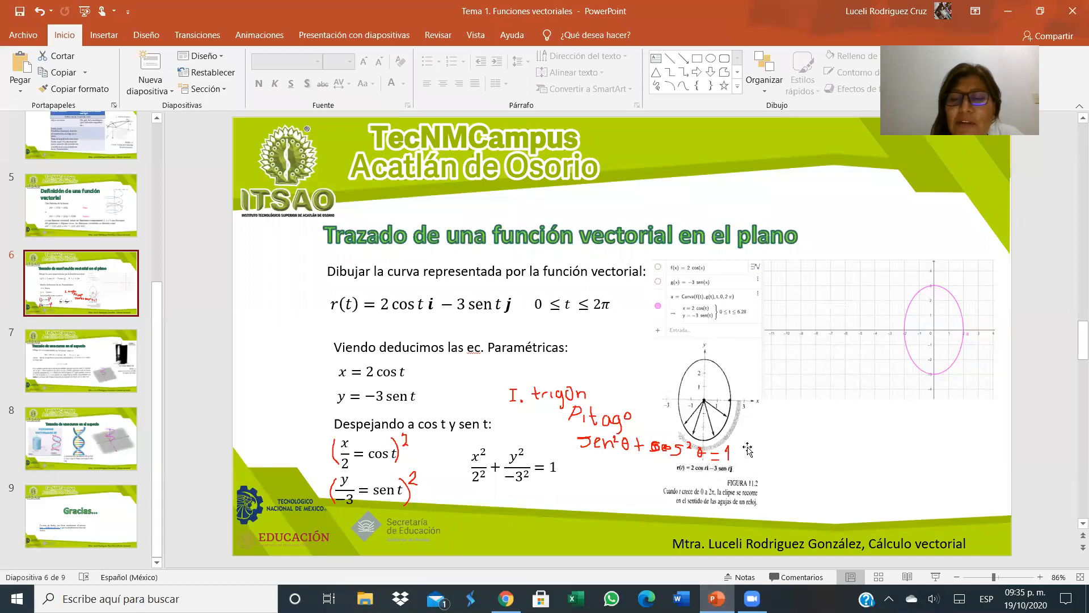
click(936, 577)
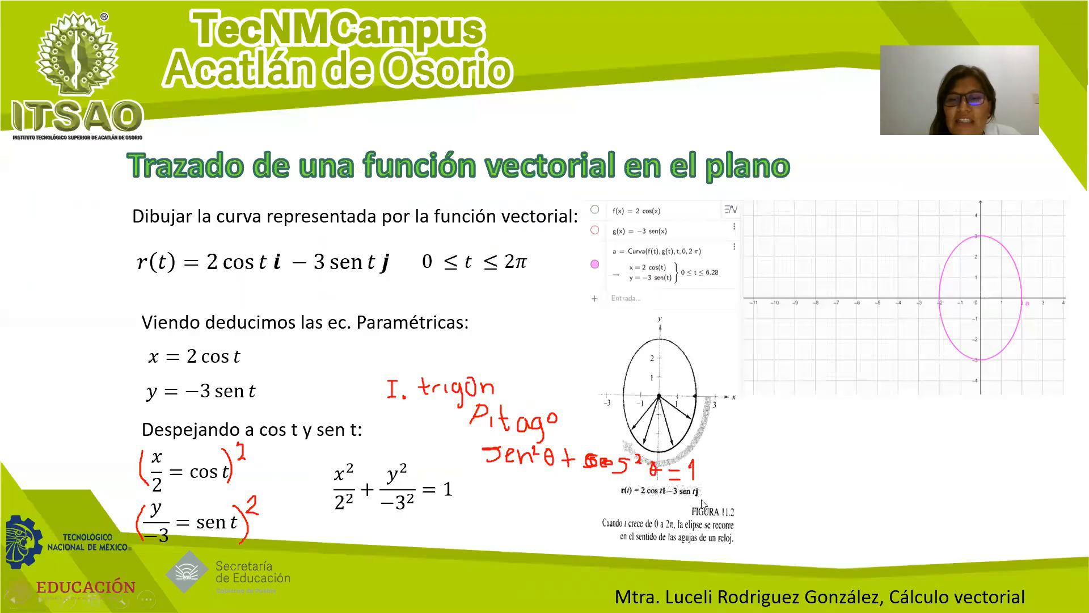